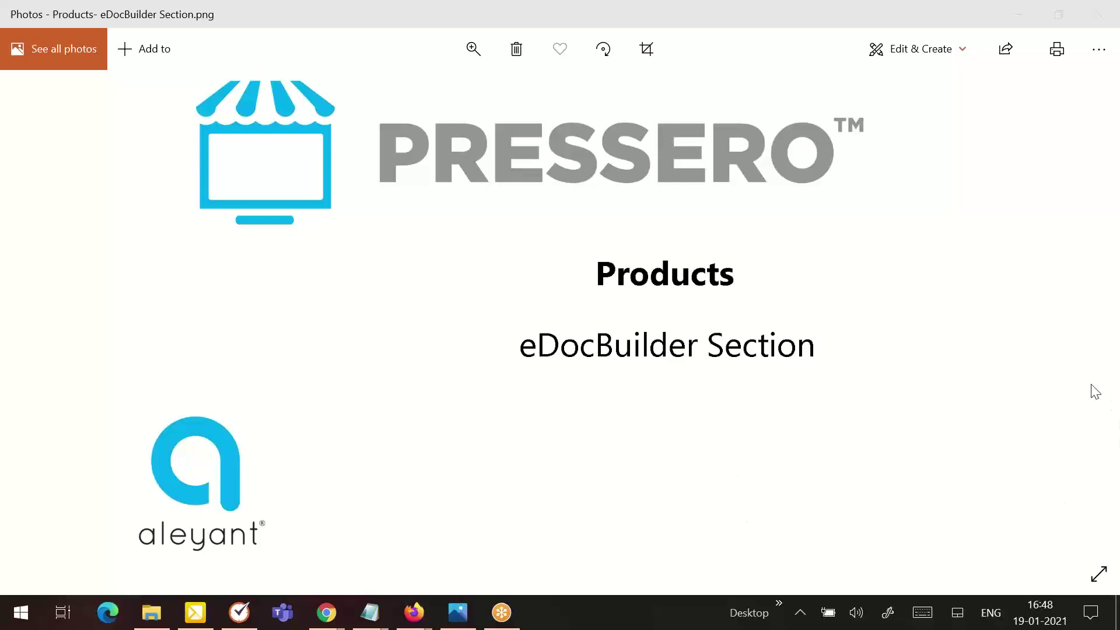
# Log into the Pressero admin and open the 1B2B Business Site's catalog product list.
pyautogui.hotkey('alt', 'Tab')
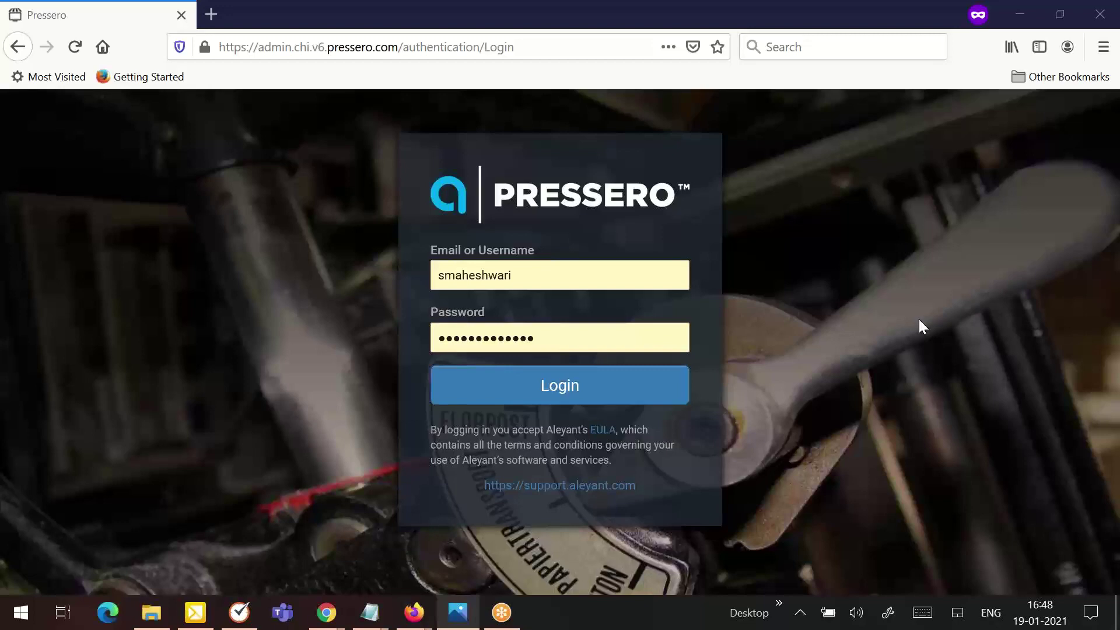
pyautogui.click(642, 387)
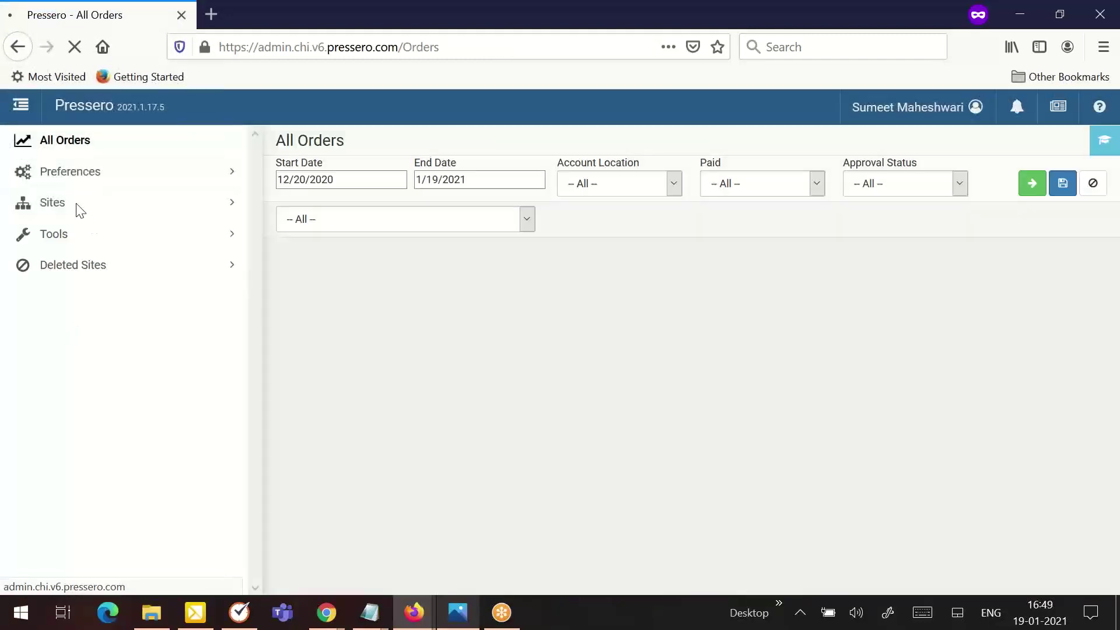
pyautogui.click(84, 446)
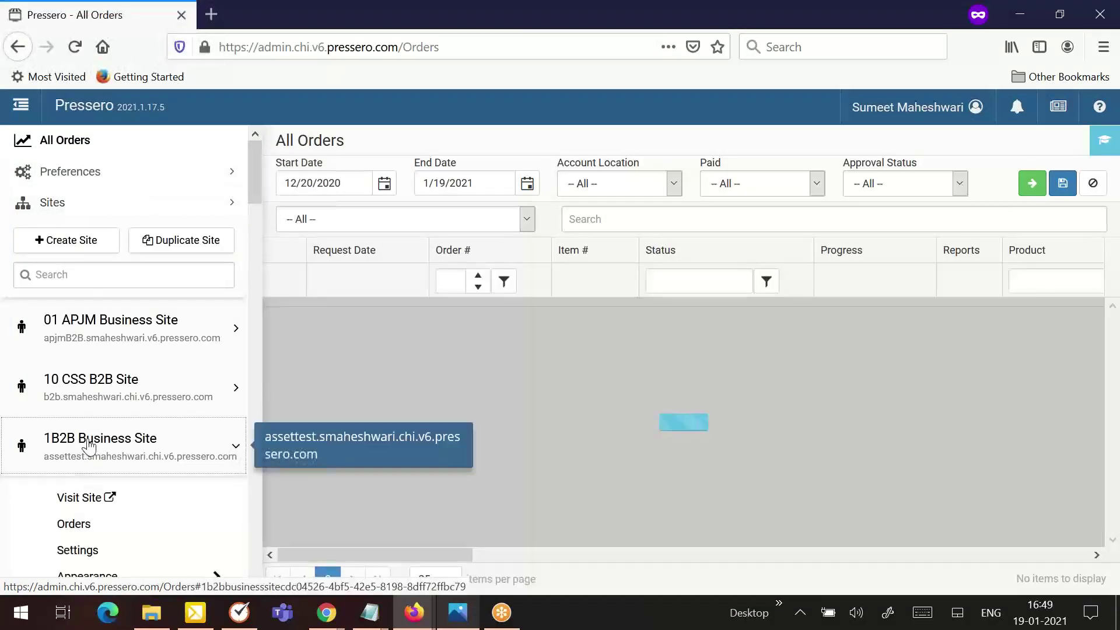
pyautogui.scroll(-3, 96, 448)
pyautogui.scroll(-1, 109, 460)
pyautogui.click(78, 407)
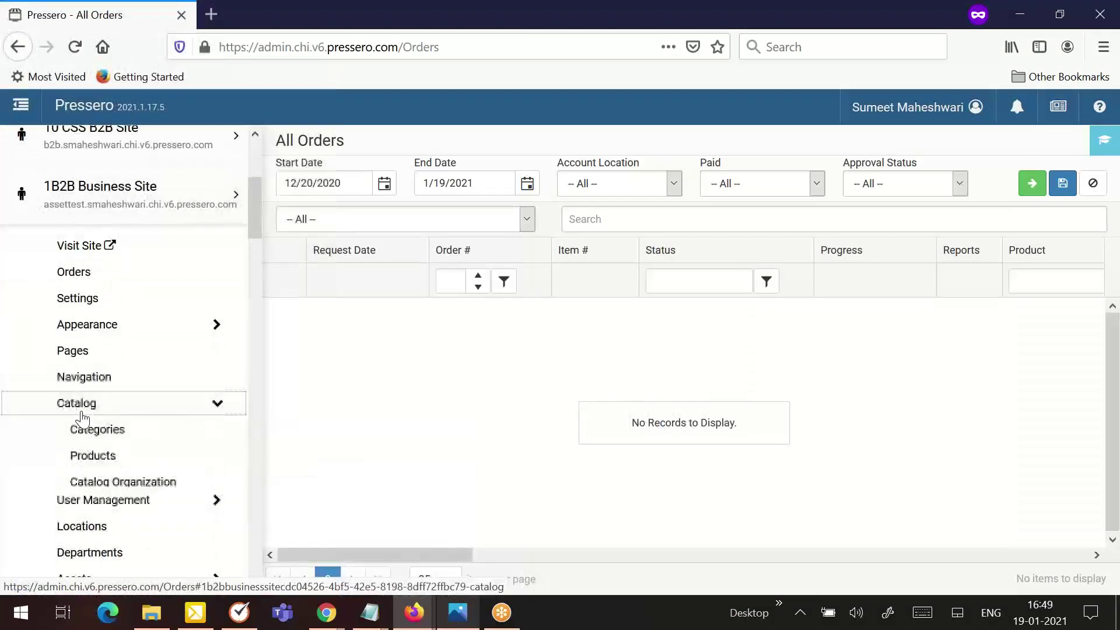
pyautogui.click(110, 457)
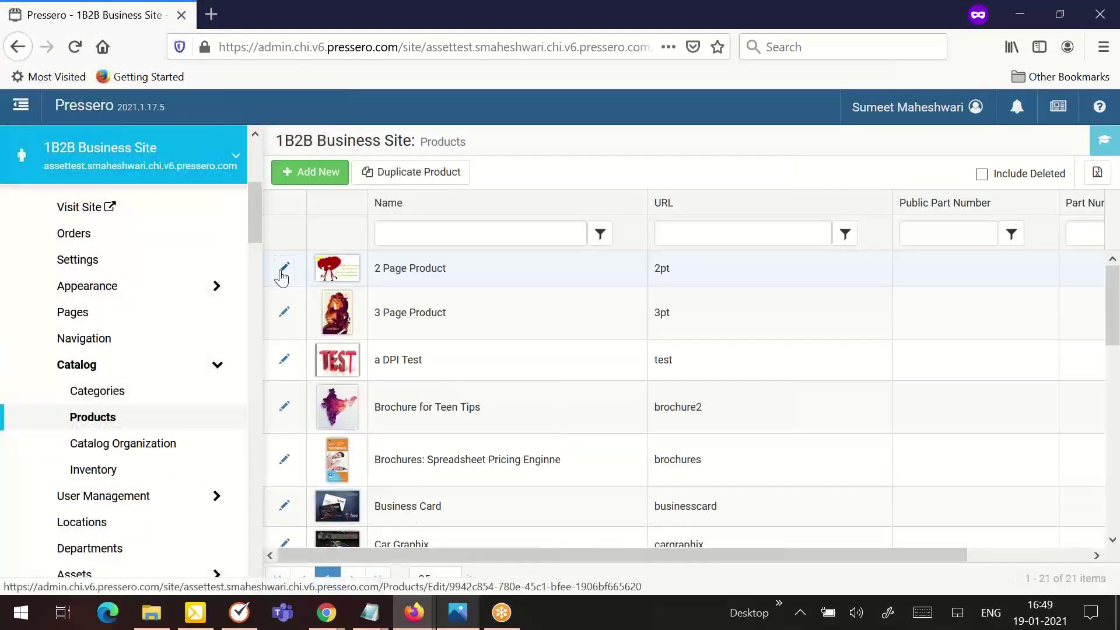
# Open the 2 Page Product's edit form to reach its eDocBuilder section.
pyautogui.click(282, 273)
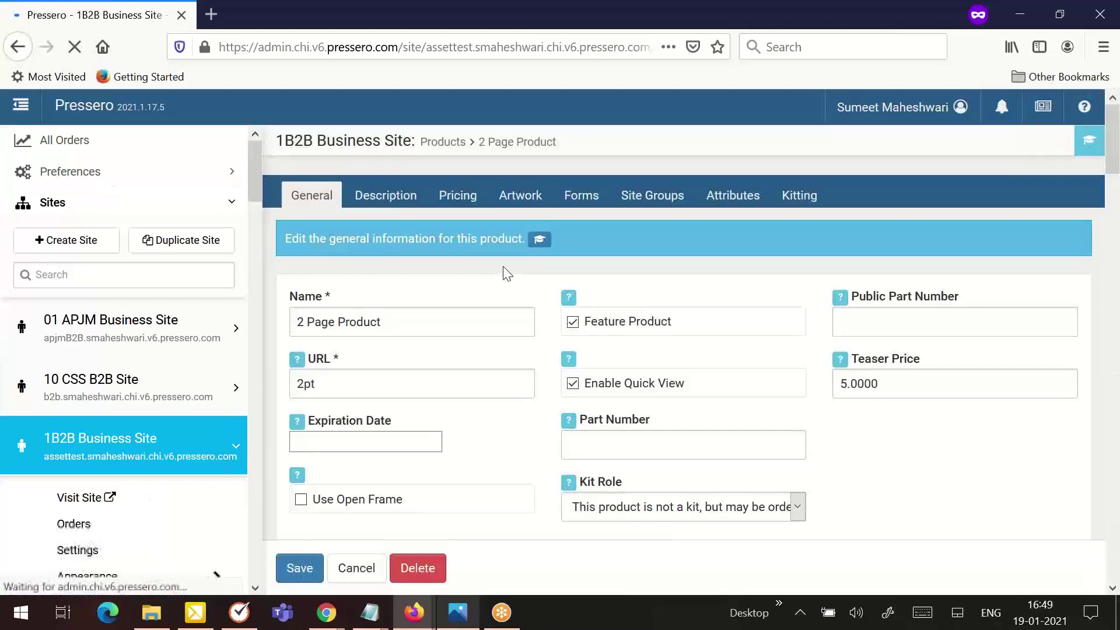
pyautogui.scroll(-2, 504, 289)
pyautogui.scroll(-10, 500, 302)
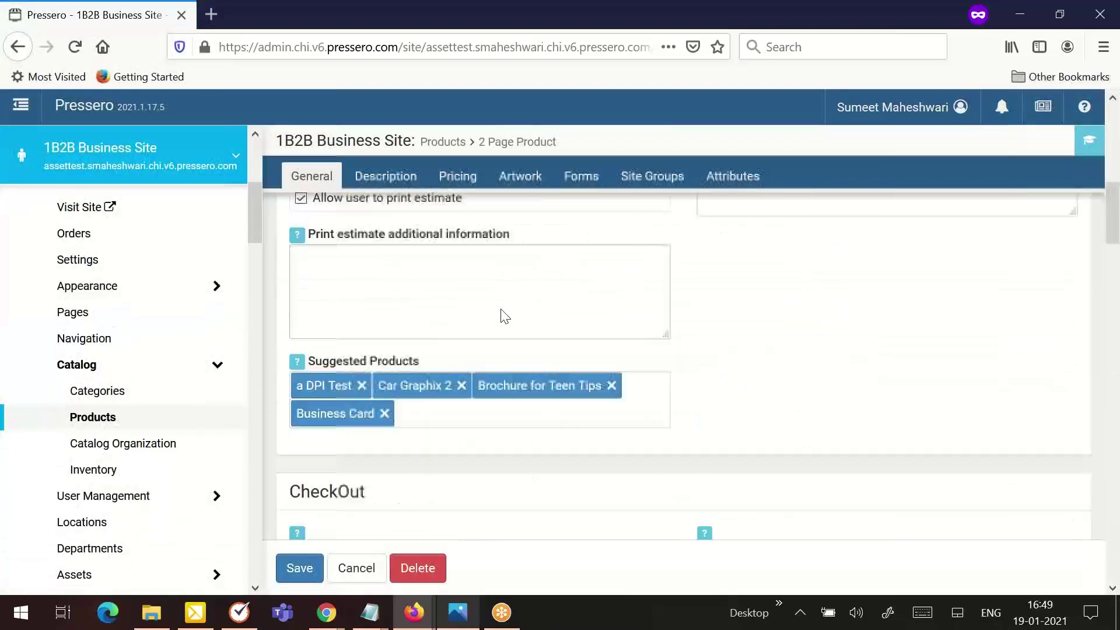
pyautogui.scroll(-10, 500, 311)
pyautogui.scroll(-2, 497, 315)
pyautogui.scroll(-10, 497, 317)
pyautogui.scroll(-5, 496, 319)
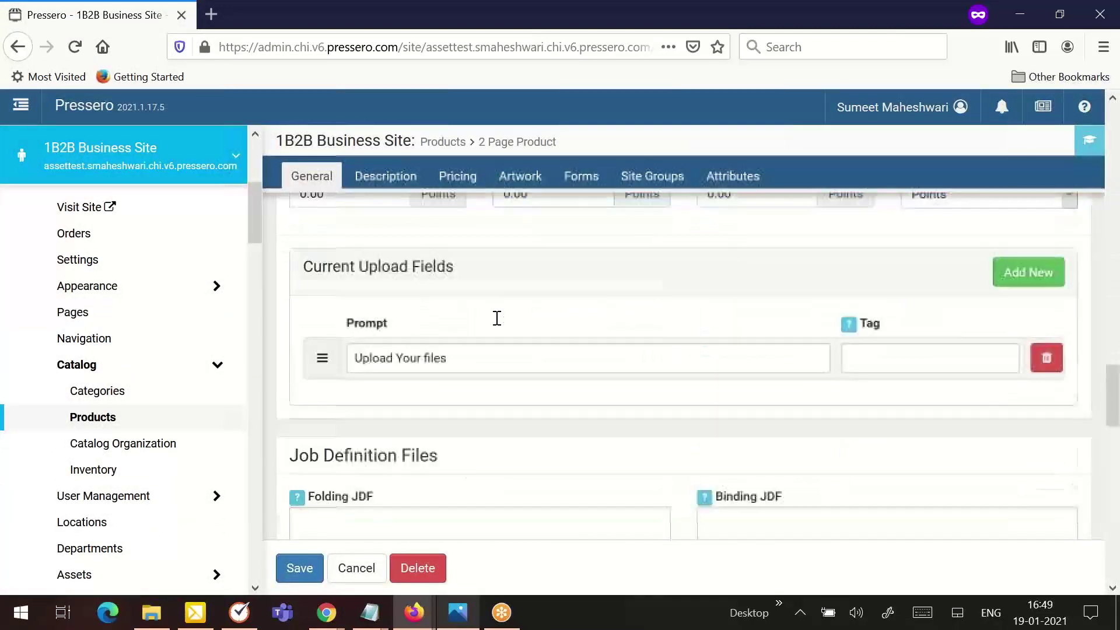
pyautogui.scroll(-3, 496, 319)
pyautogui.scroll(-3, 496, 321)
pyautogui.scroll(-2, 495, 325)
pyautogui.scroll(1, 496, 325)
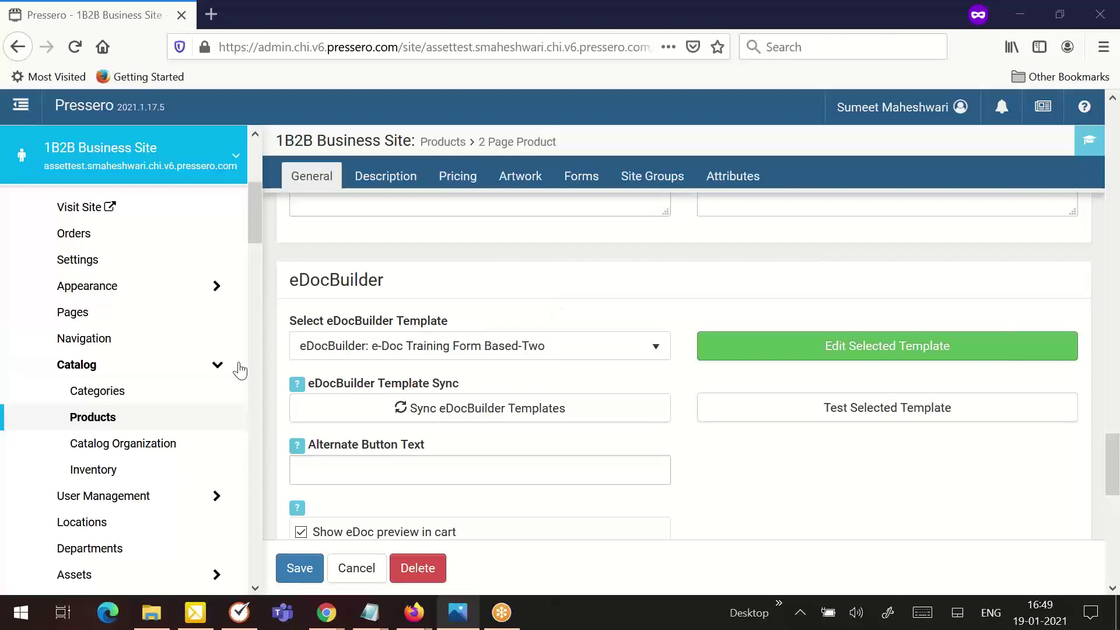
# Select the 'DuplicateTest_ New BC temp connect with Pressero_Customize Logo' template in the eDocBuilder dropdown.
pyautogui.click(372, 347)
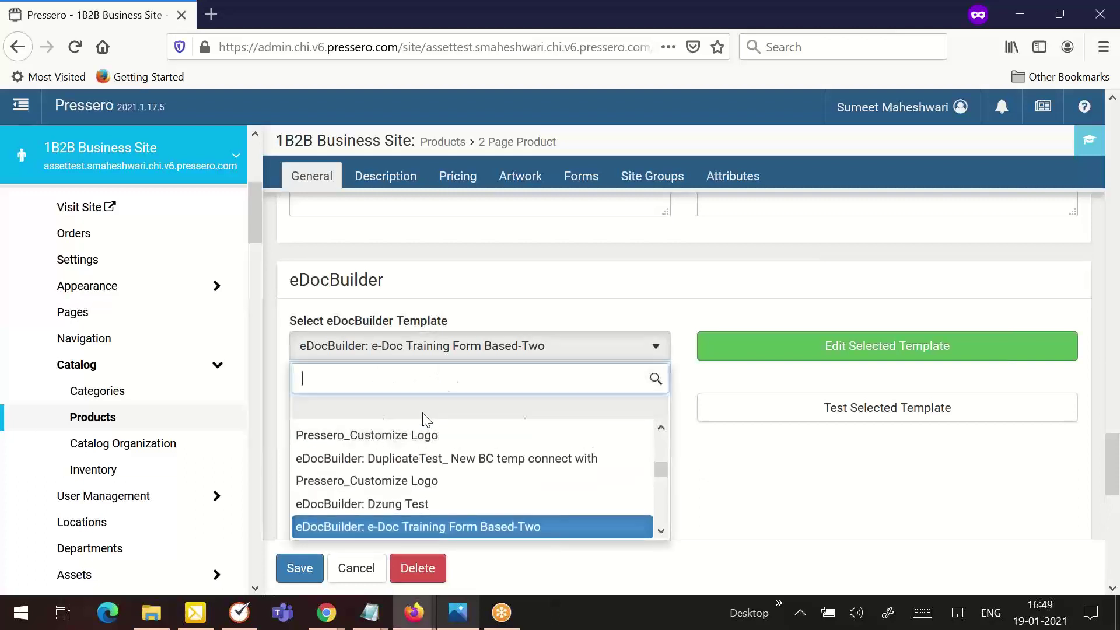
pyautogui.click(415, 435)
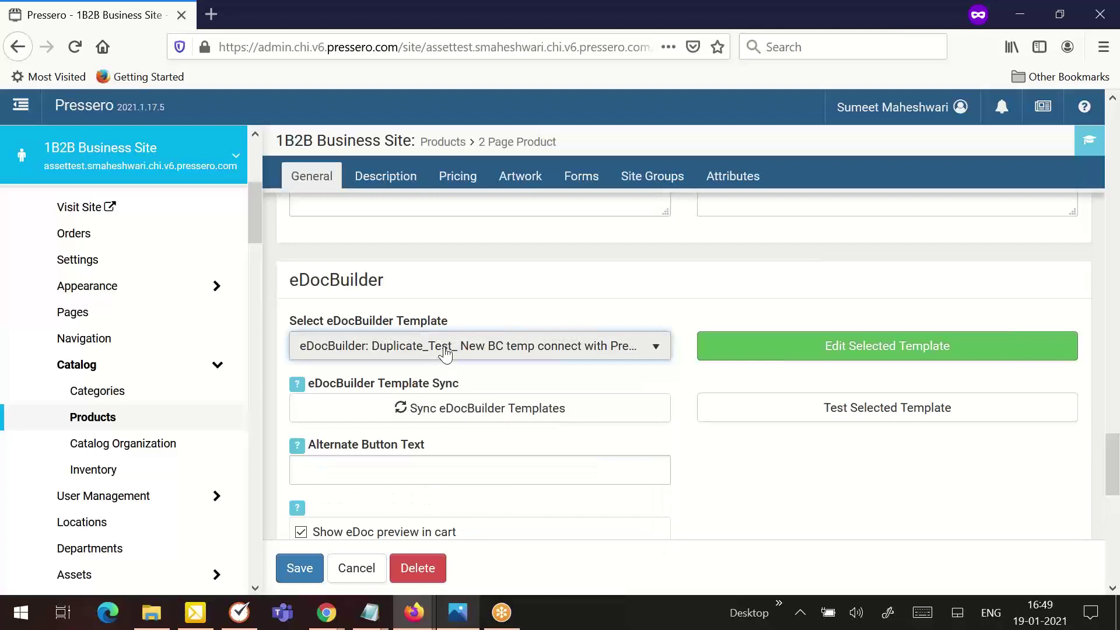
pyautogui.click(412, 346)
pyautogui.click(406, 476)
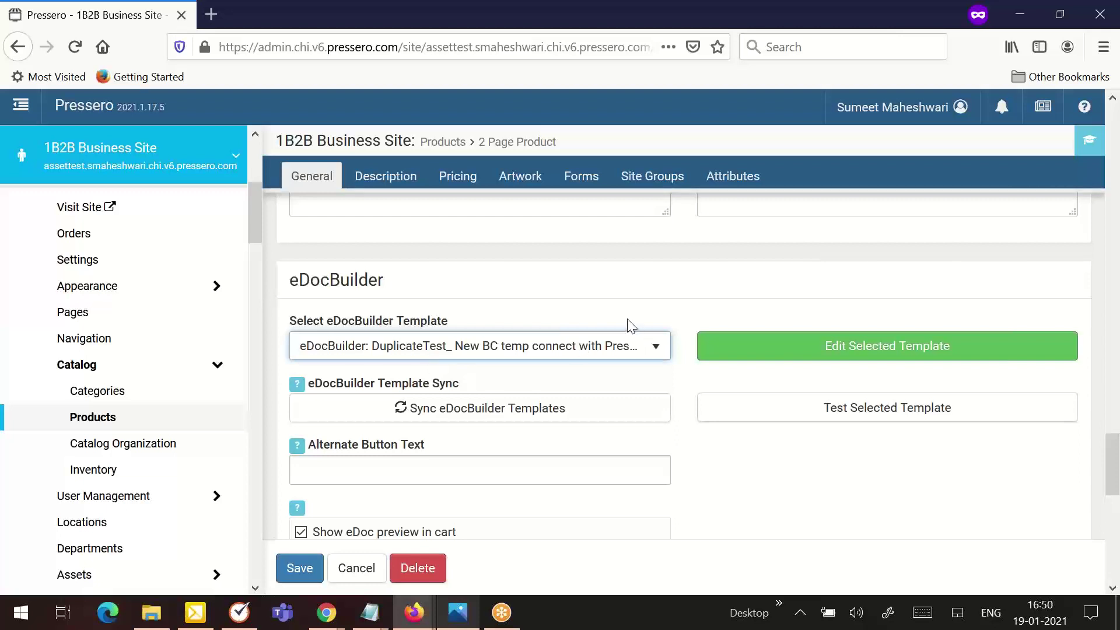
pyautogui.click(568, 349)
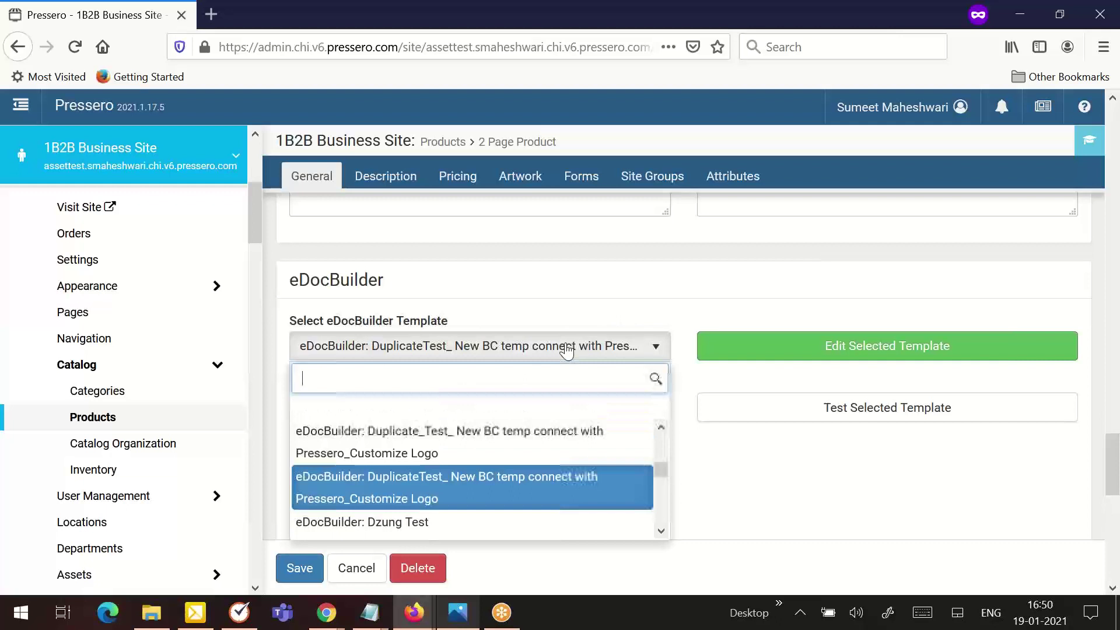
pyautogui.click(511, 347)
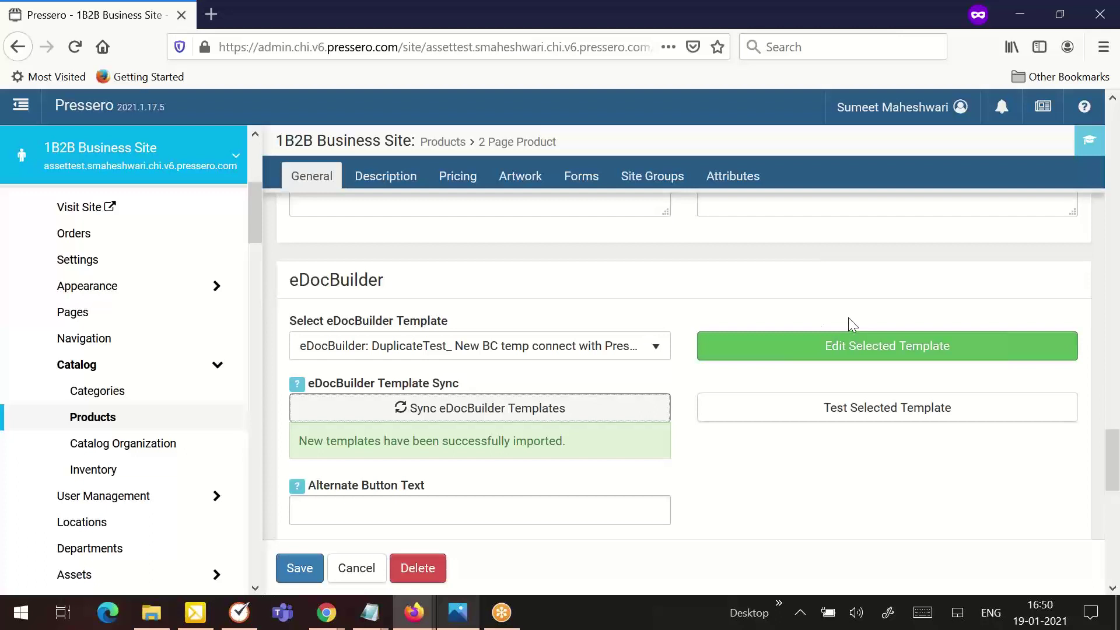
# Open the Field Designer template in the designer, then save, publish and confirm its changes.
pyautogui.click(838, 348)
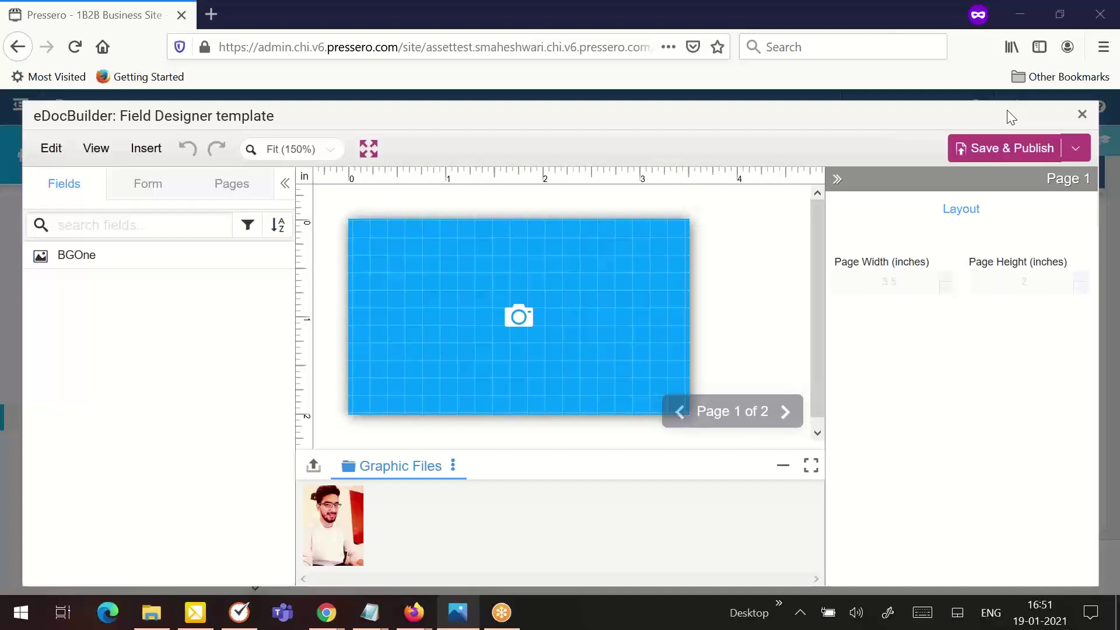
pyautogui.click(1005, 149)
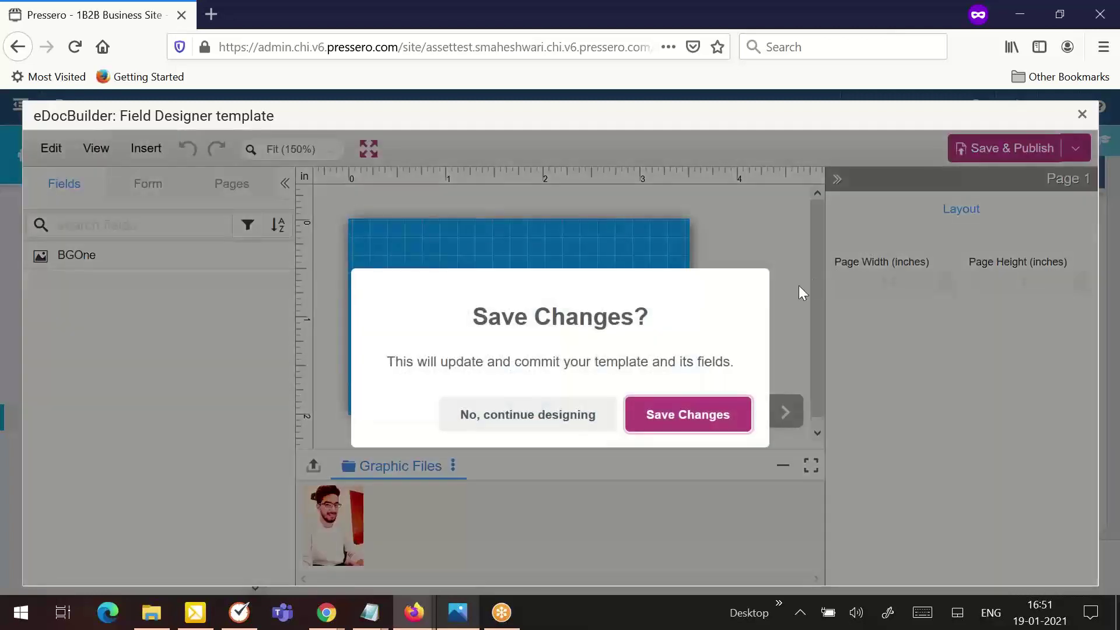
pyautogui.click(709, 413)
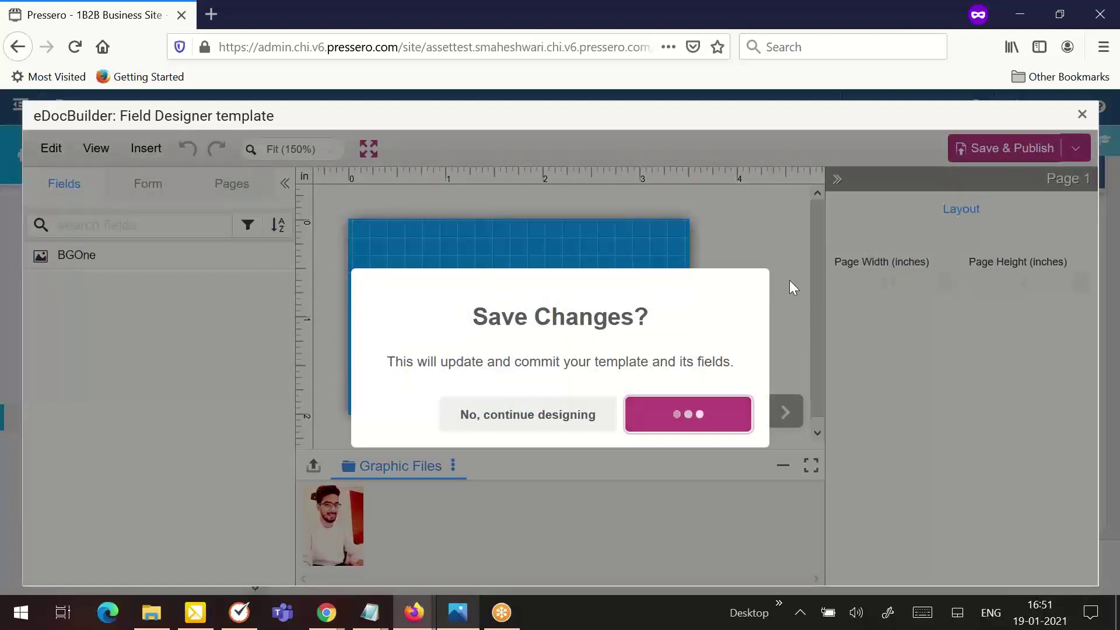
pyautogui.click(720, 442)
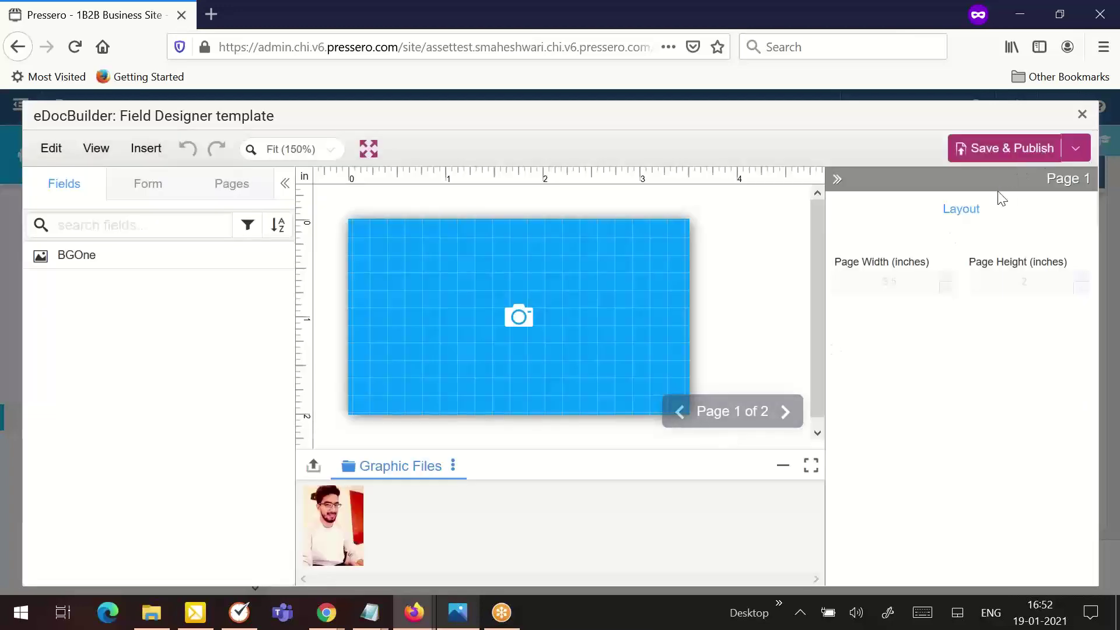
# Close the eDocBuilder Field Designer dialog.
pyautogui.click(1082, 116)
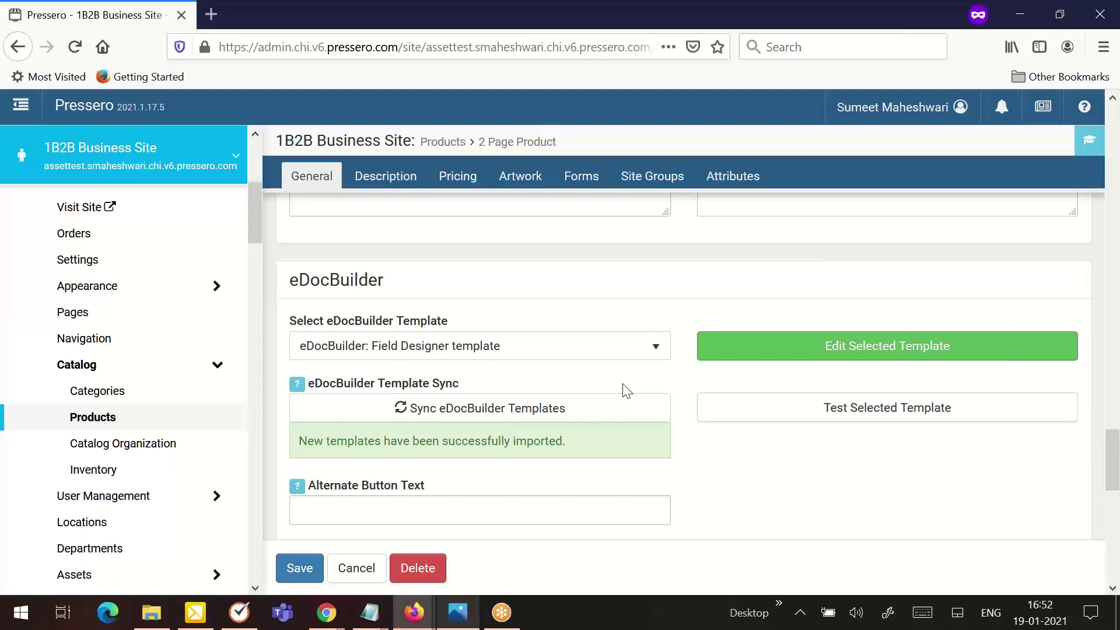
pyautogui.scroll(-2, 626, 393)
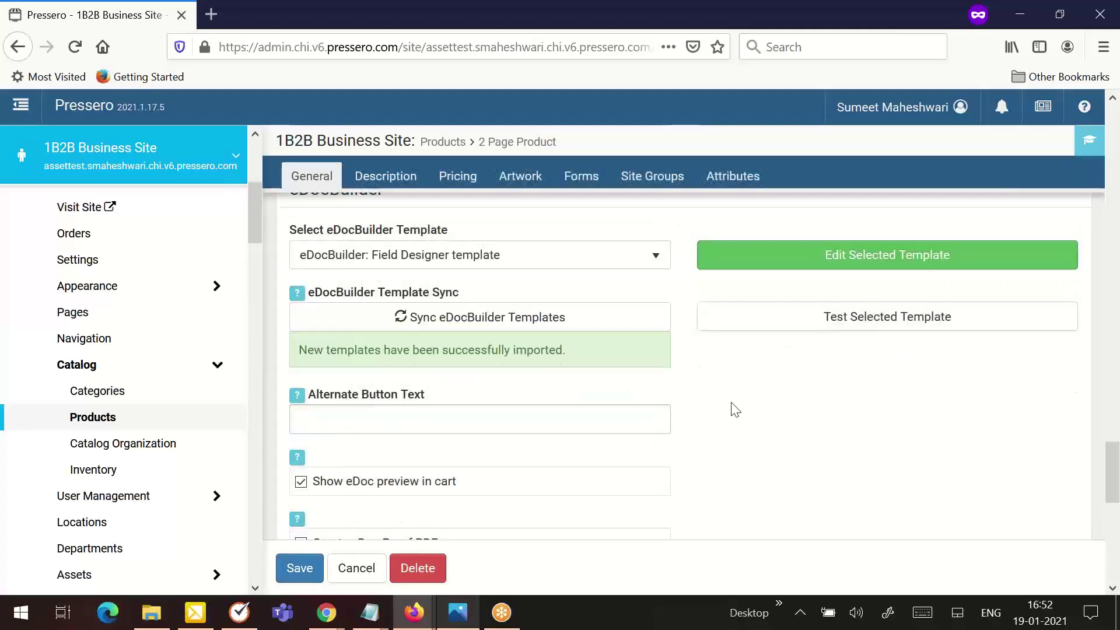
pyautogui.scroll(2, 733, 409)
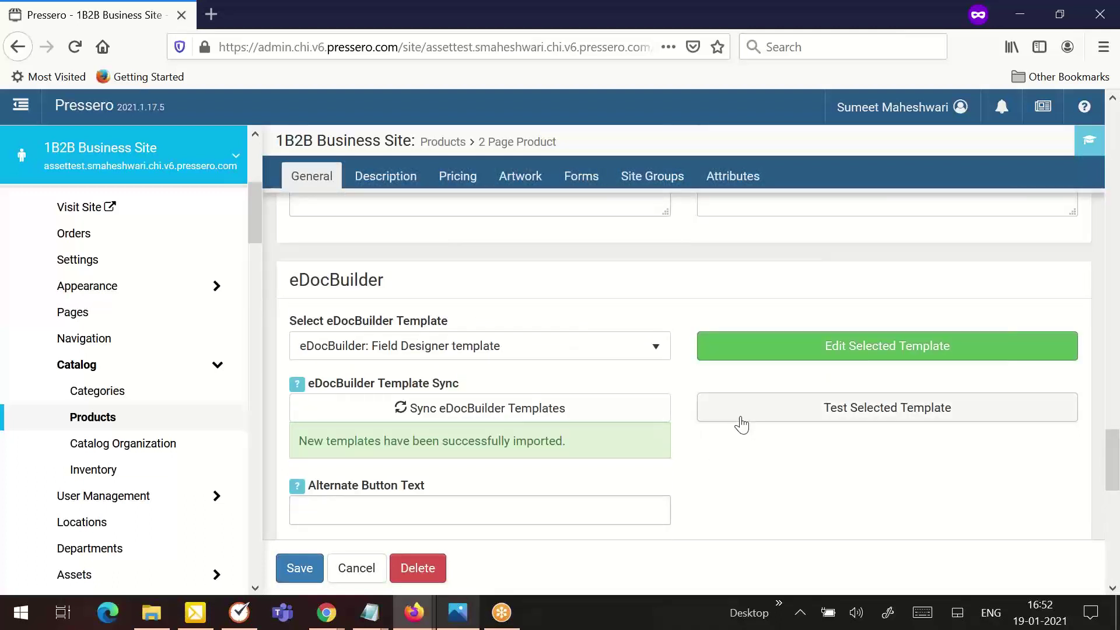
# Run Test Selected Template on the Field Designer template.
pyautogui.click(742, 425)
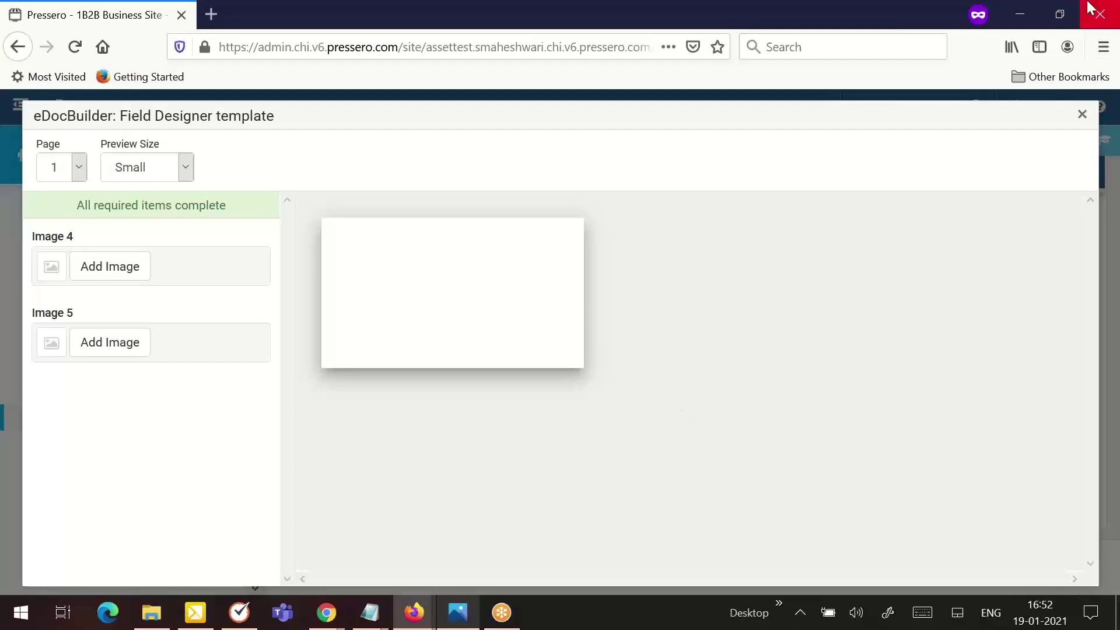
# Close the test preview, sync the eDocBuilder templates, and select the blank Alternate Button Text field.
pyautogui.click(1083, 115)
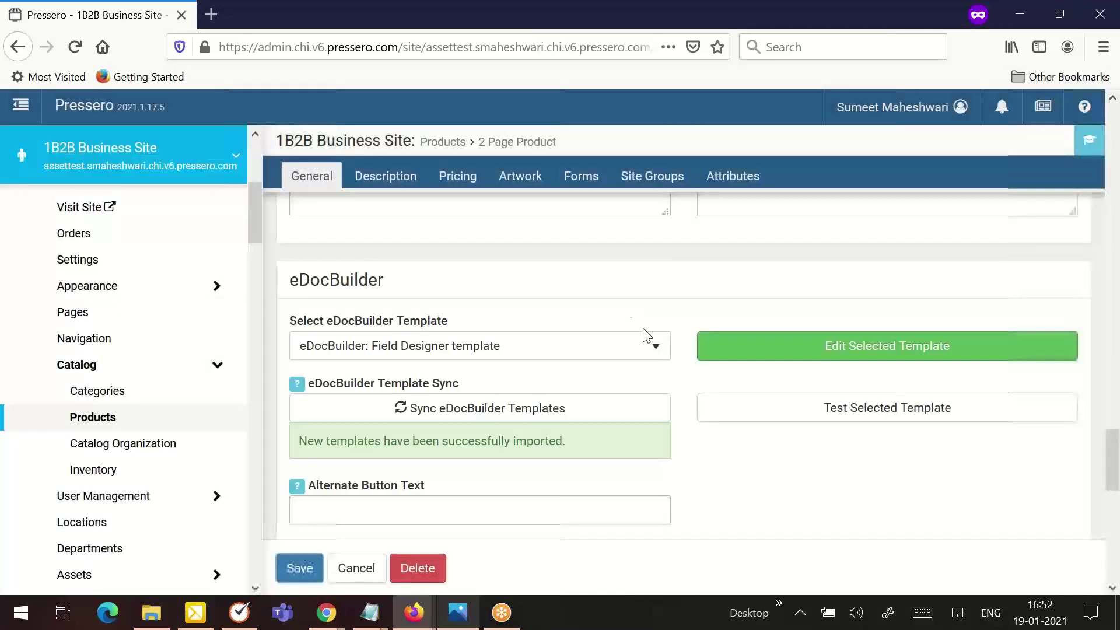
pyautogui.scroll(-2, 675, 438)
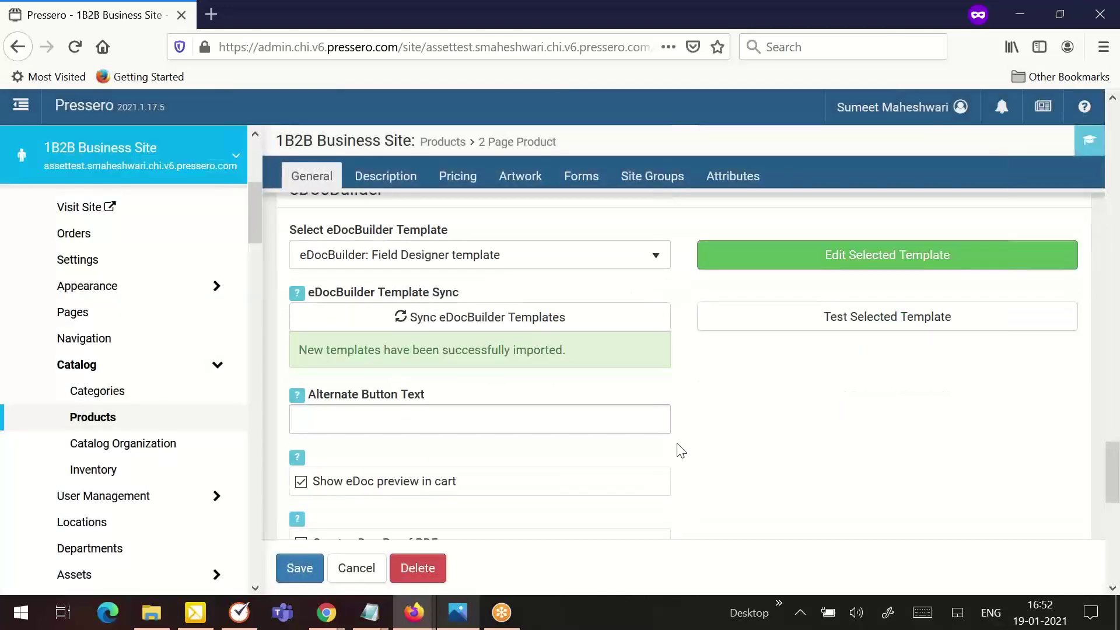
pyautogui.click(491, 319)
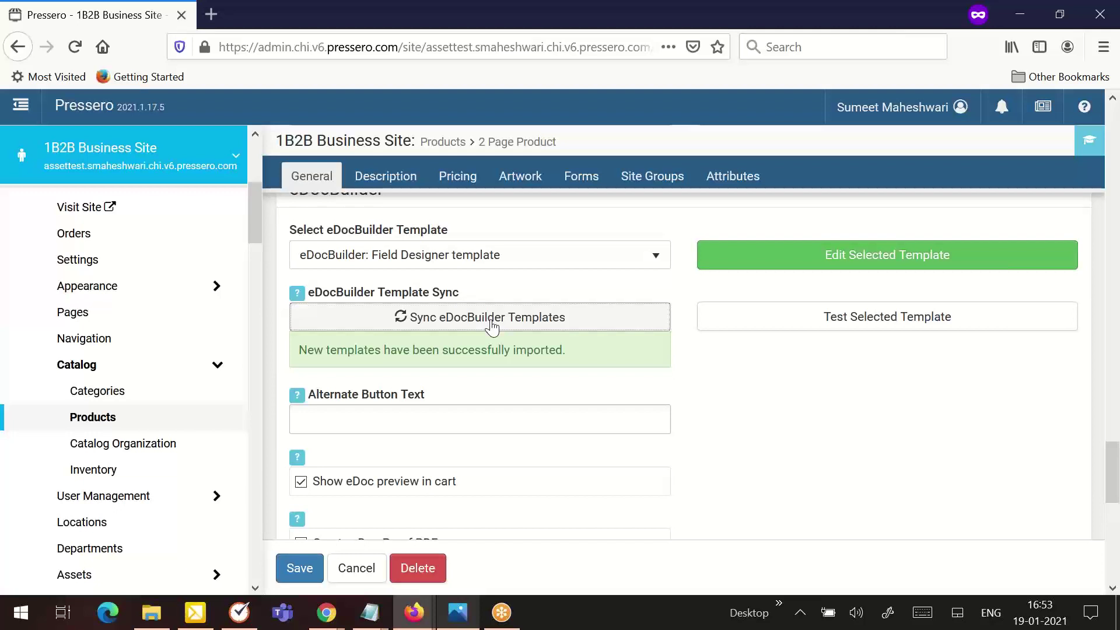
pyautogui.click(505, 419)
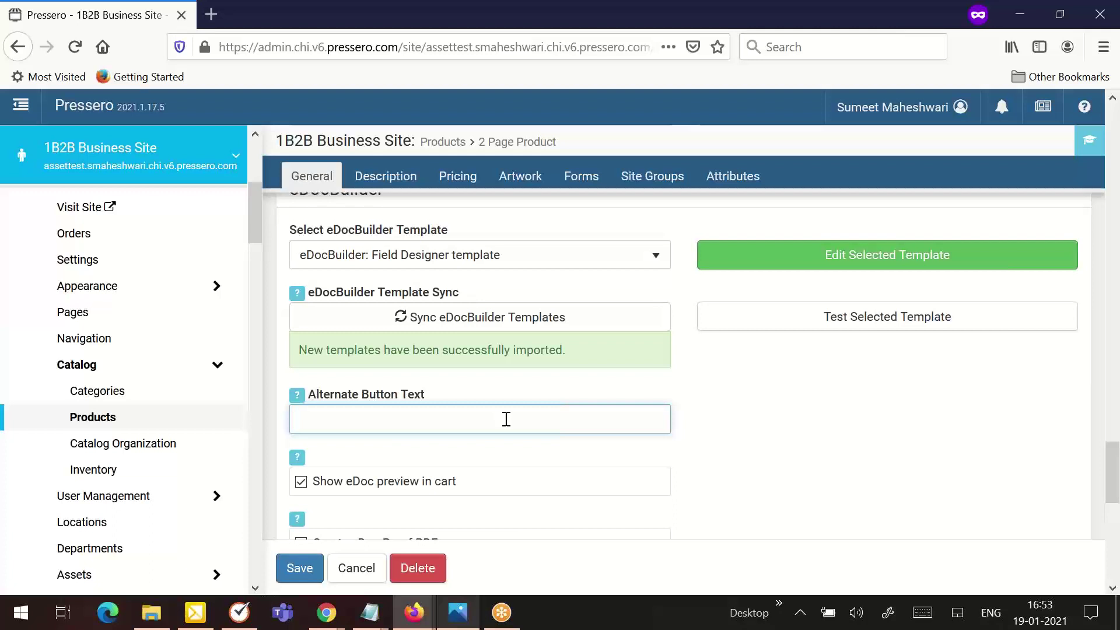
pyautogui.click(732, 418)
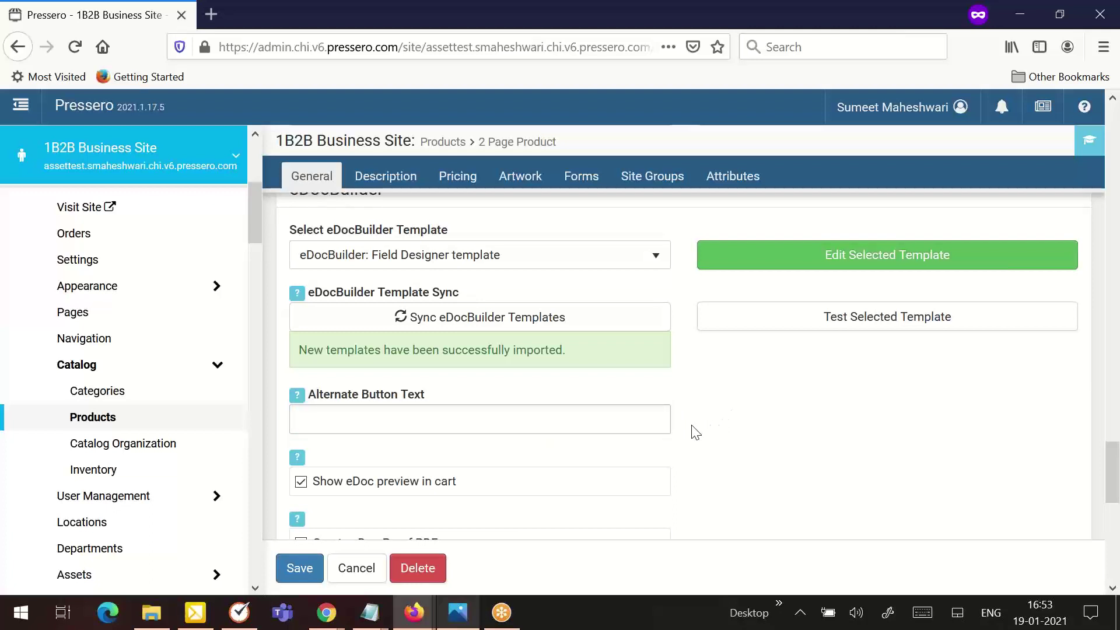
pyautogui.scroll(-2, 632, 445)
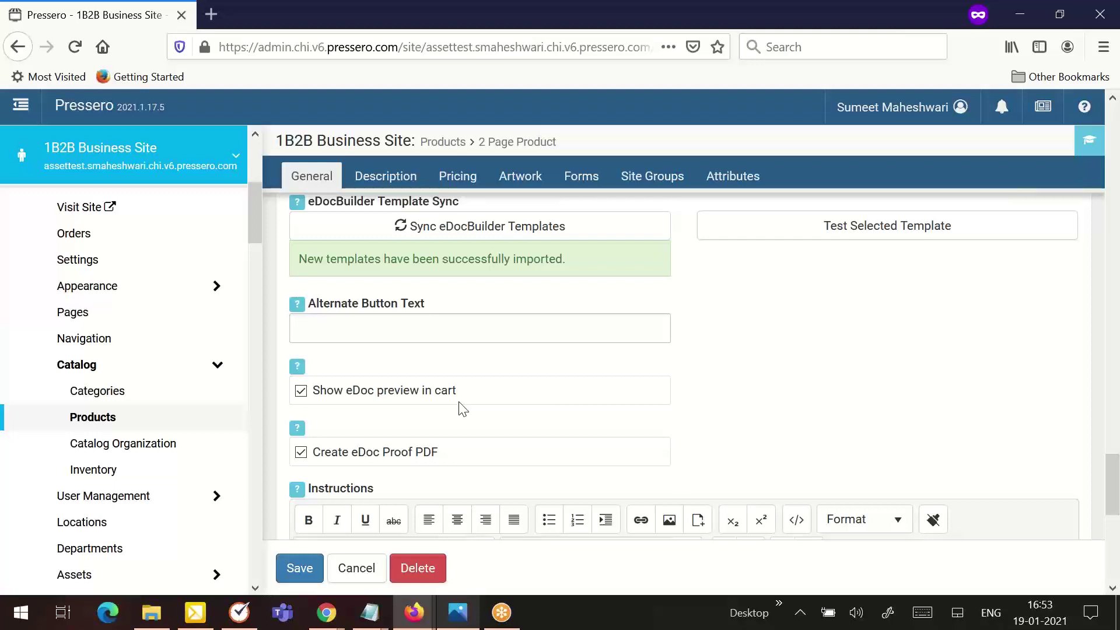
pyautogui.scroll(-2, 516, 387)
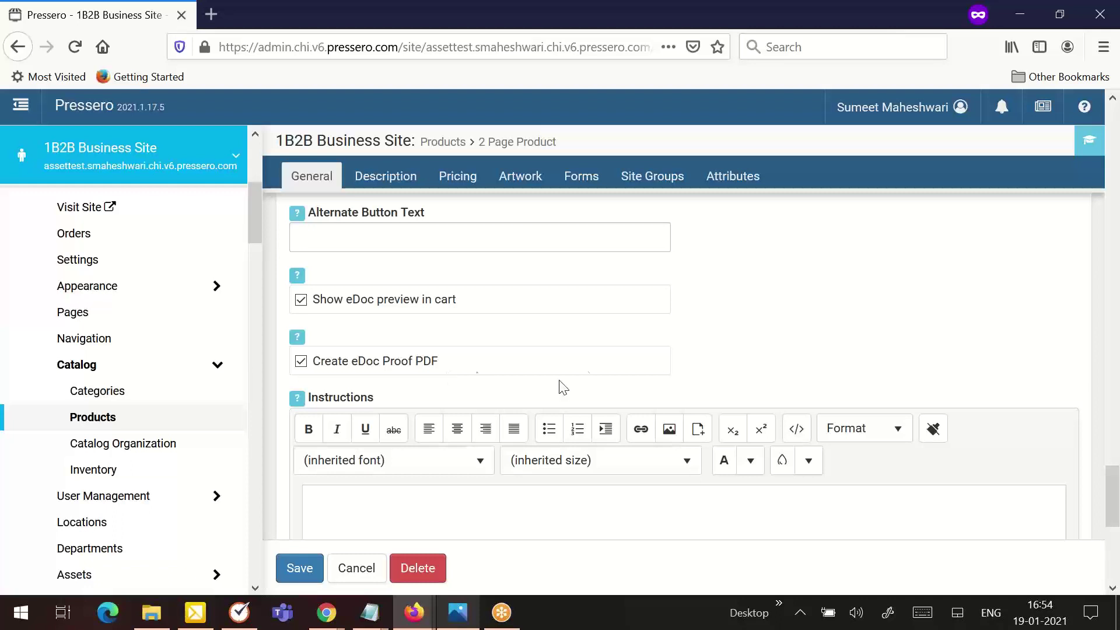
pyautogui.scroll(-2, 593, 363)
pyautogui.scroll(-2, 572, 404)
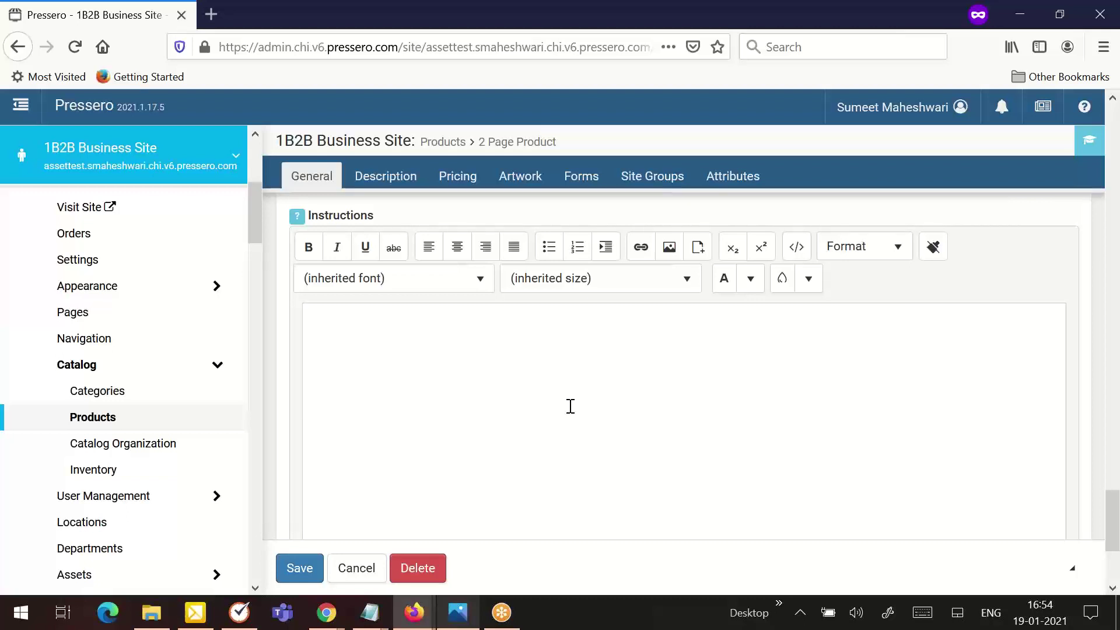
pyautogui.scroll(-3, 613, 416)
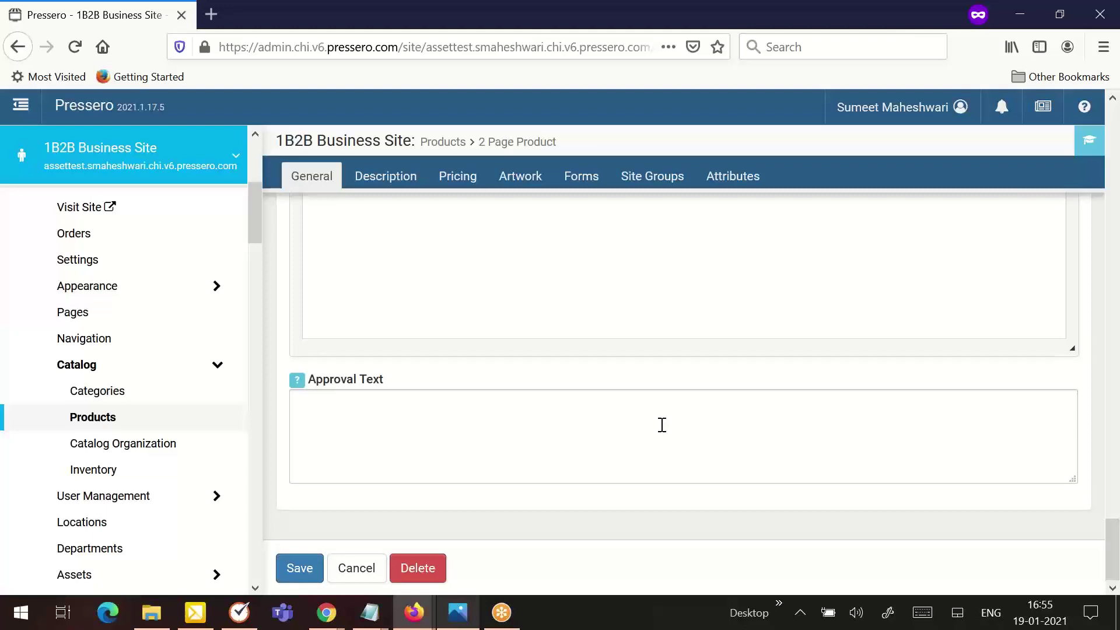
pyautogui.scroll(5, 663, 426)
pyautogui.scroll(2, 663, 431)
pyautogui.scroll(-2, 663, 431)
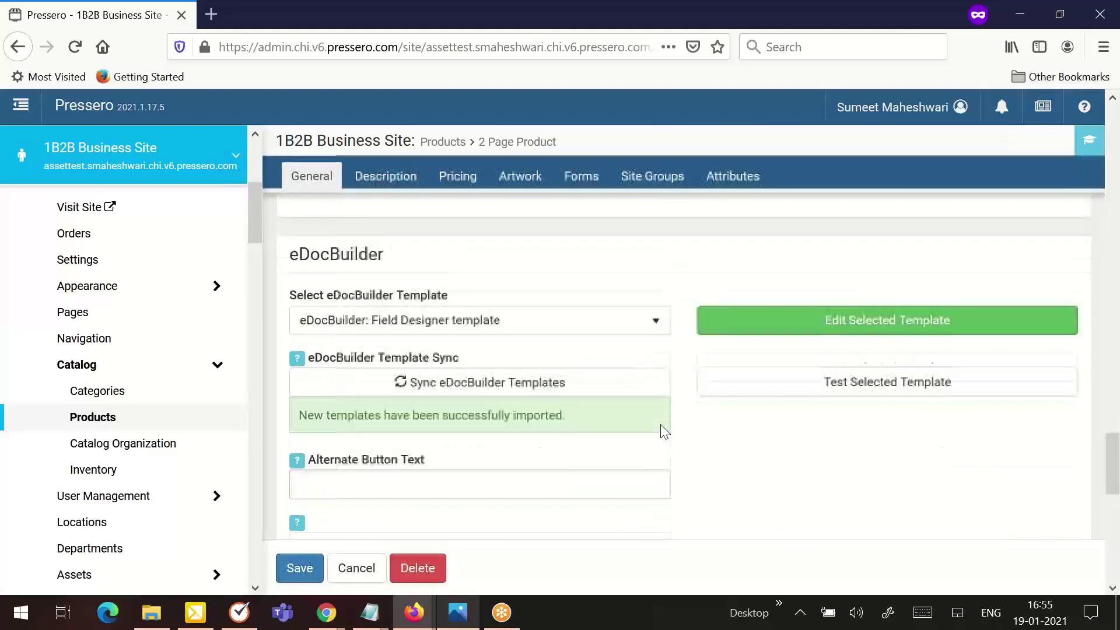